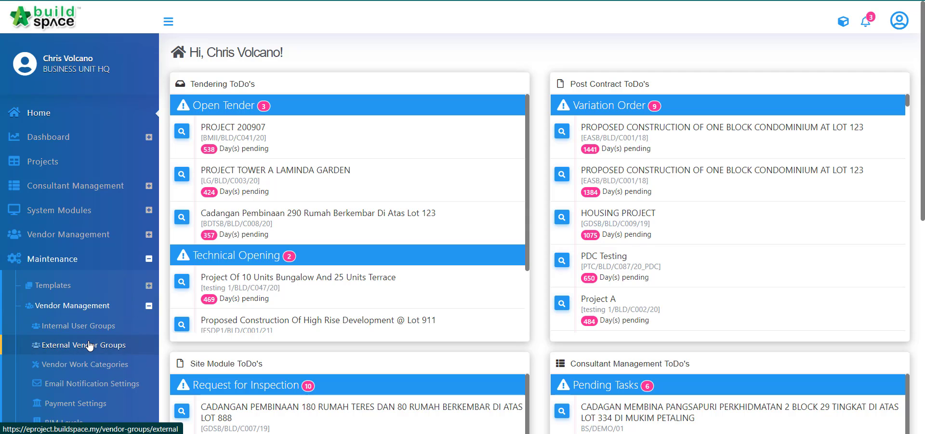
Start a new external vendor group under the vendor management maintenance settings, with code V101 and the Default vendor type.
{"action": "left_click", "coordinate": [89, 345]}
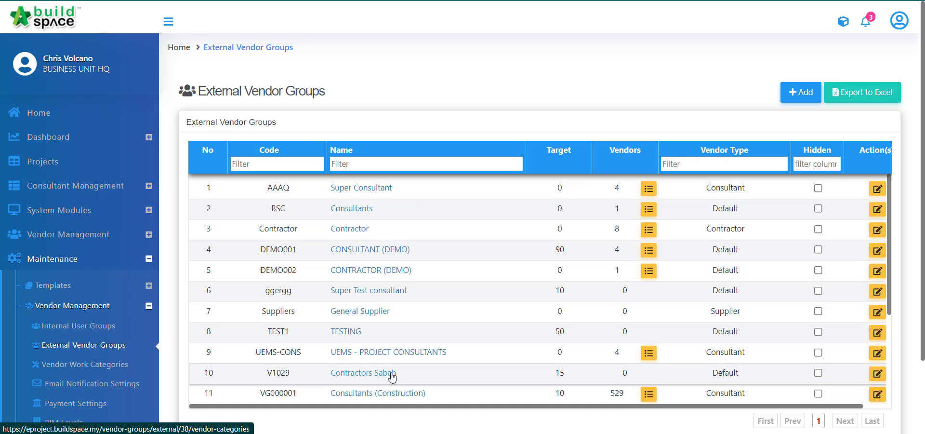
{"action": "scroll", "coordinate": [390, 329], "scroll_direction": "down", "scroll_amount": 3}
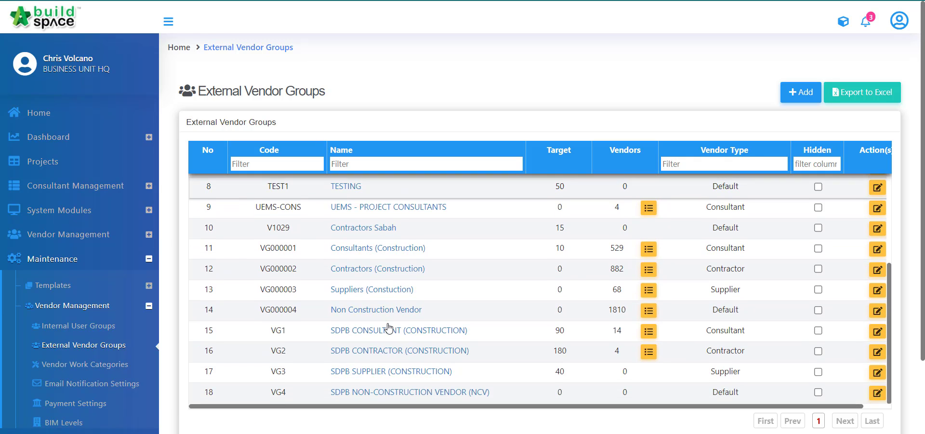
{"action": "scroll", "coordinate": [391, 327], "scroll_direction": "up", "scroll_amount": 3}
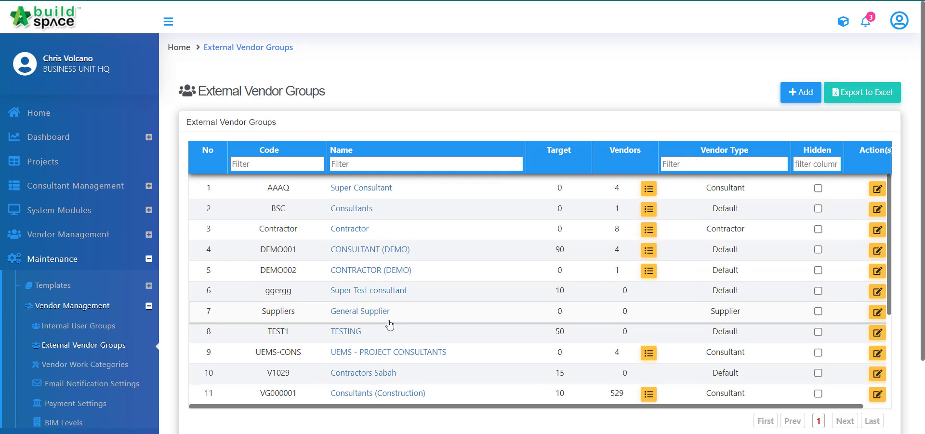
{"action": "left_click", "coordinate": [801, 92]}
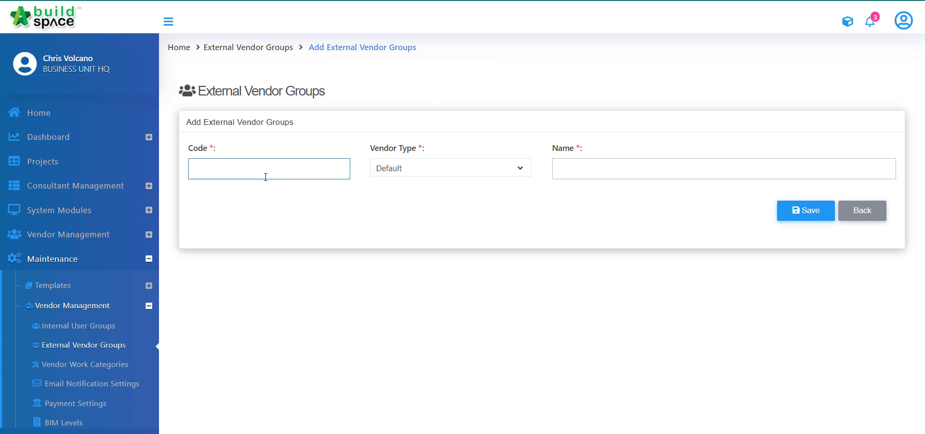
{"action": "key", "text": "Caps_Lock"}
{"action": "type", "text": "V"}
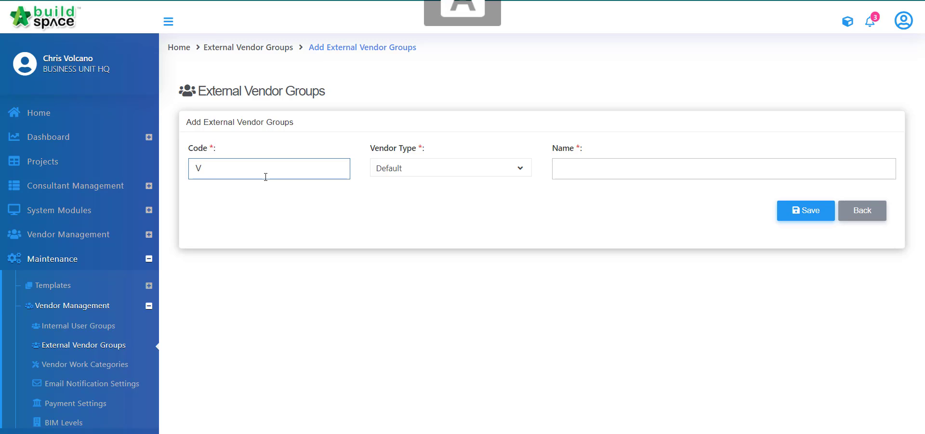
{"action": "key", "text": "Caps_Lock"}
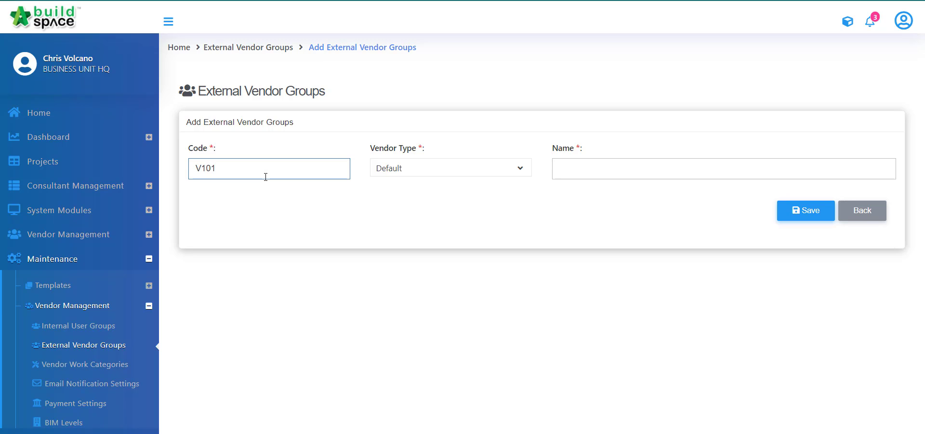
{"action": "left_click", "coordinate": [358, 142]}
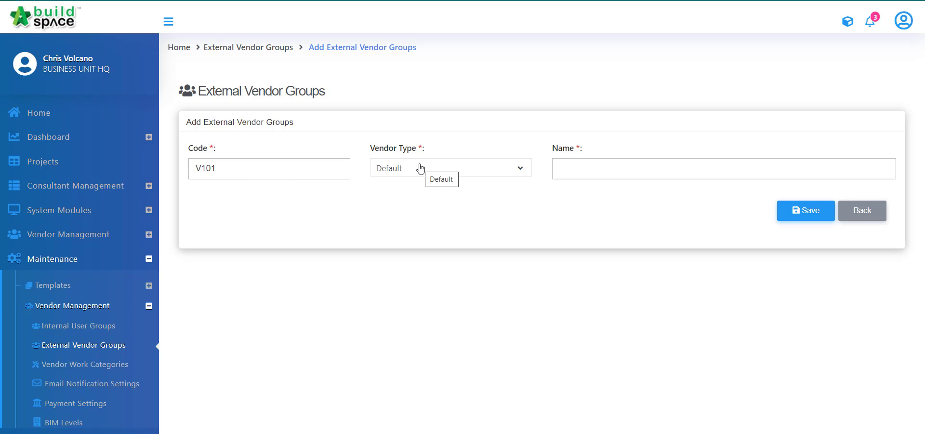
{"action": "left_click", "coordinate": [421, 168]}
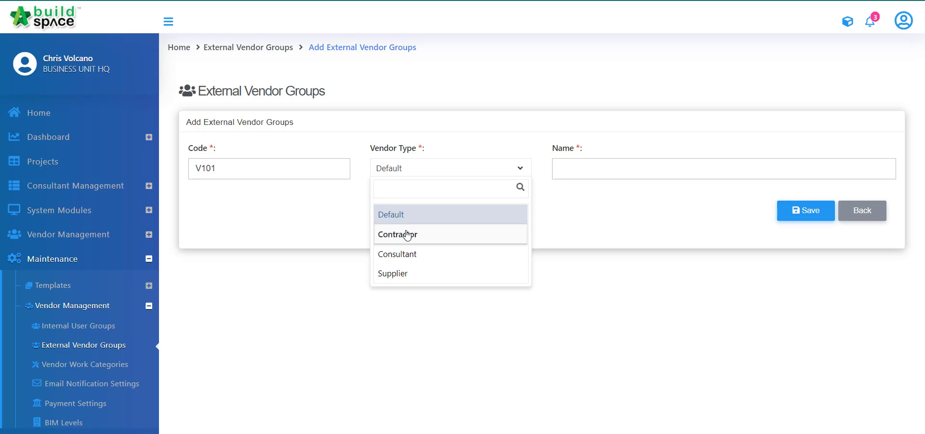
Name the new vendor group Consultants Sabah and save it.
{"action": "left_click", "coordinate": [593, 166]}
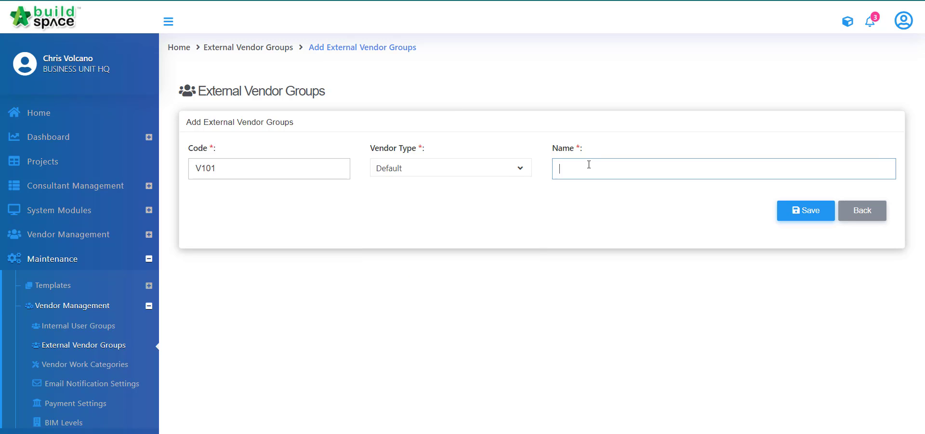
{"action": "key", "text": "Caps_Lock"}
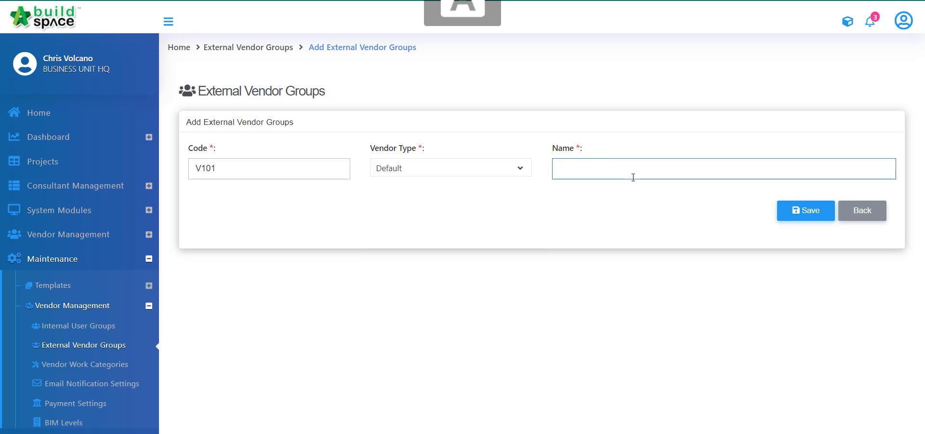
{"action": "type", "text": "C"}
{"action": "key", "text": "Caps_Lock"}
{"action": "type", "text": "onsult"}
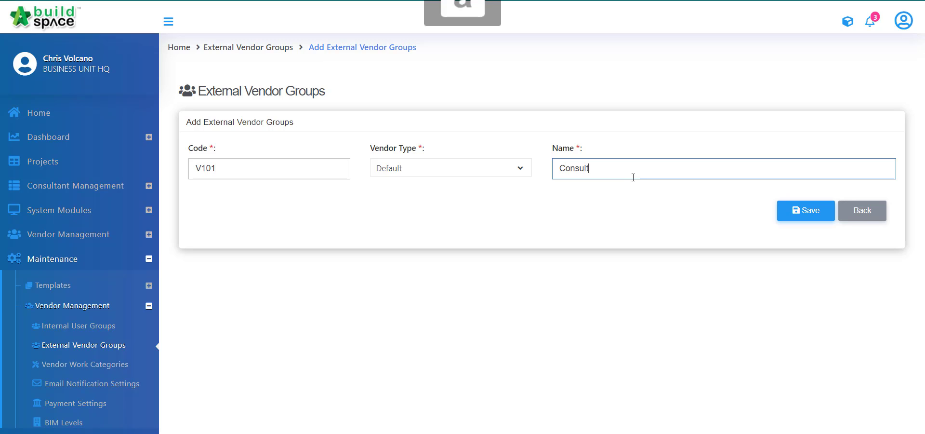
{"action": "type", "text": "ants"}
{"action": "key", "text": "Caps_Lock"}
{"action": "type", "text": "S"}
{"action": "key", "text": "Caps_Lock"}
{"action": "type", "text": "abah"}
{"action": "left_click", "coordinate": [800, 211]}
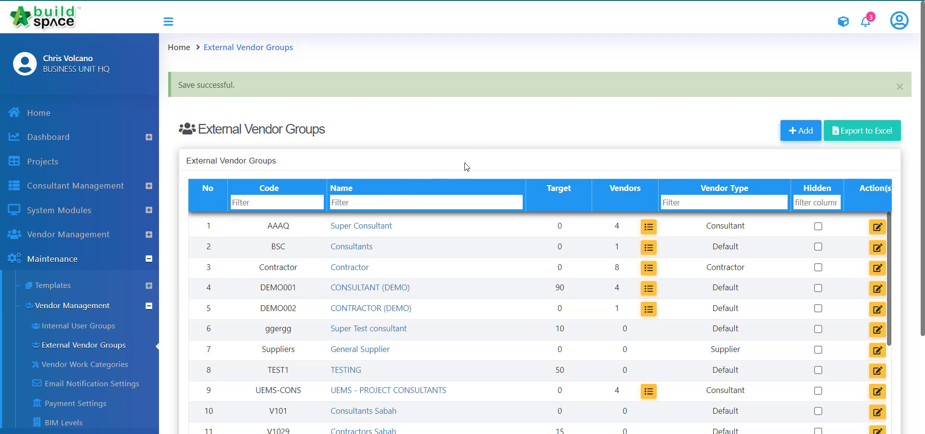
In the Consultants Sabah group, start a new vendor category with code V101.1 and name Architect.
{"action": "scroll", "coordinate": [458, 146], "scroll_direction": "down", "scroll_amount": 1}
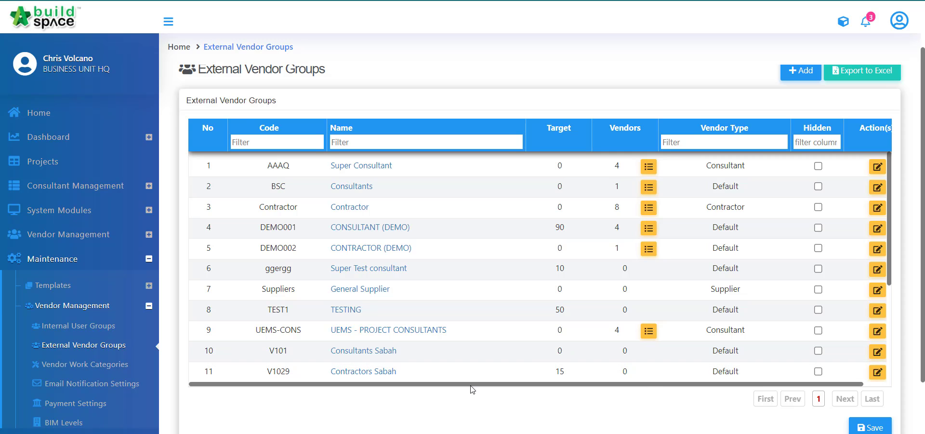
{"action": "left_click_drag", "start_coordinate": [485, 384], "coordinate": [544, 383]}
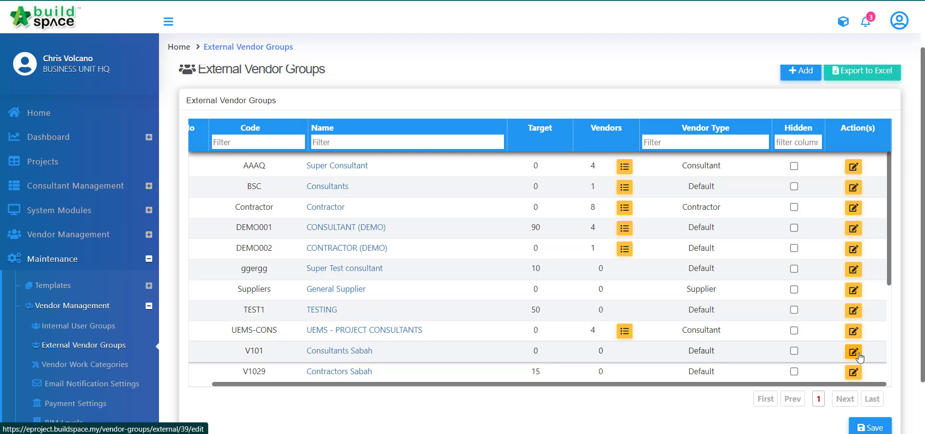
{"action": "left_click", "coordinate": [345, 352]}
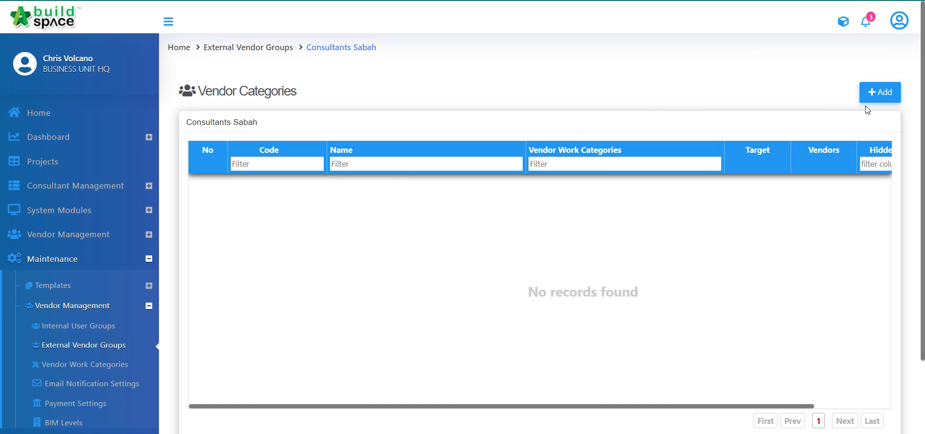
{"action": "left_click", "coordinate": [883, 94]}
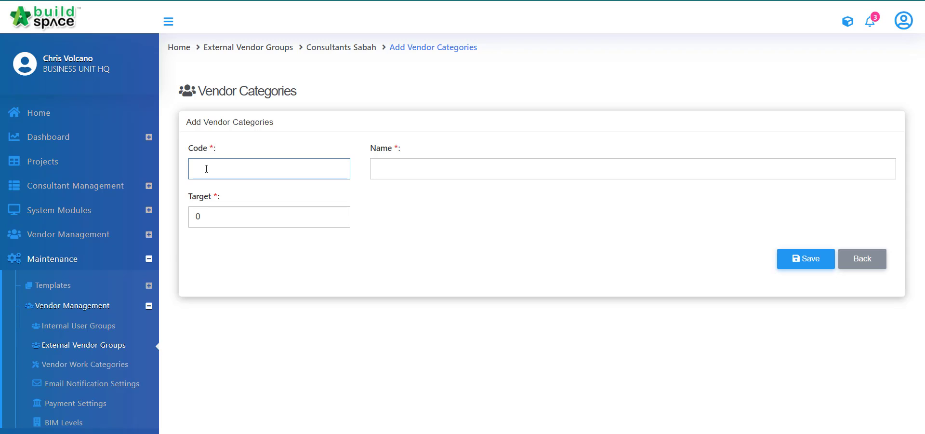
{"action": "key", "text": "Caps_Lock"}
{"action": "key", "text": "Tab"}
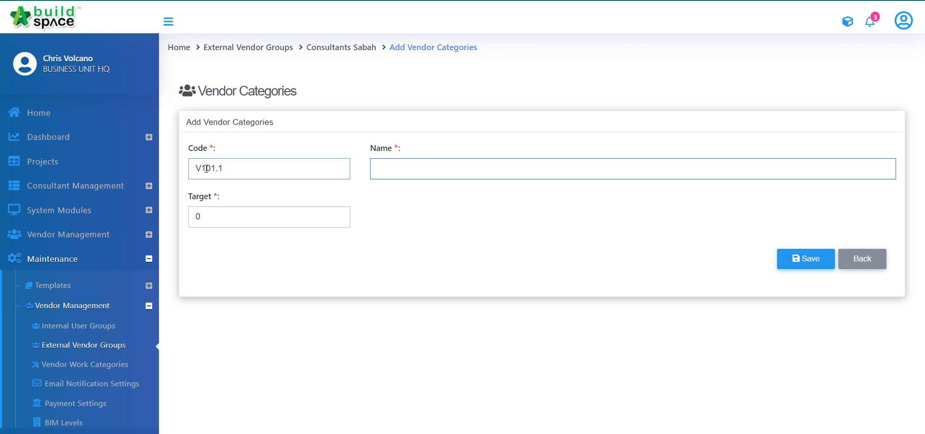
{"action": "type", "text": "Architect"}
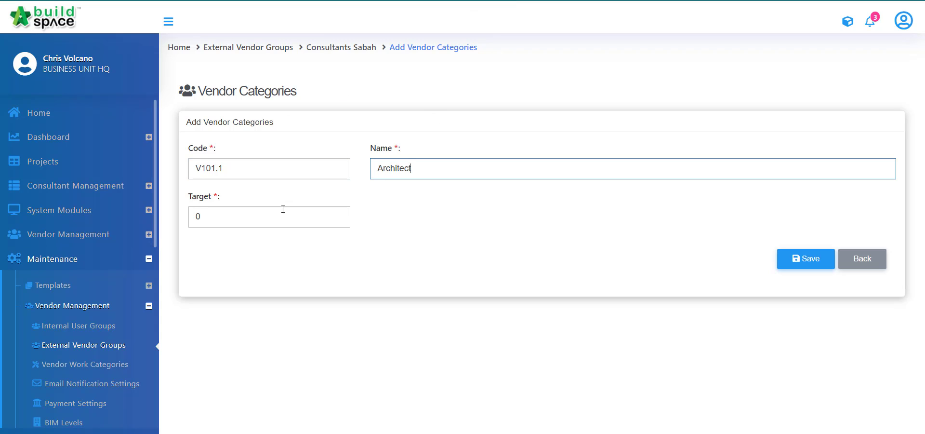
Set the Architect category's target to 15 and save the category.
{"action": "left_click", "coordinate": [262, 220]}
{"action": "left_click_drag", "start_coordinate": [262, 219], "coordinate": [115, 241]}
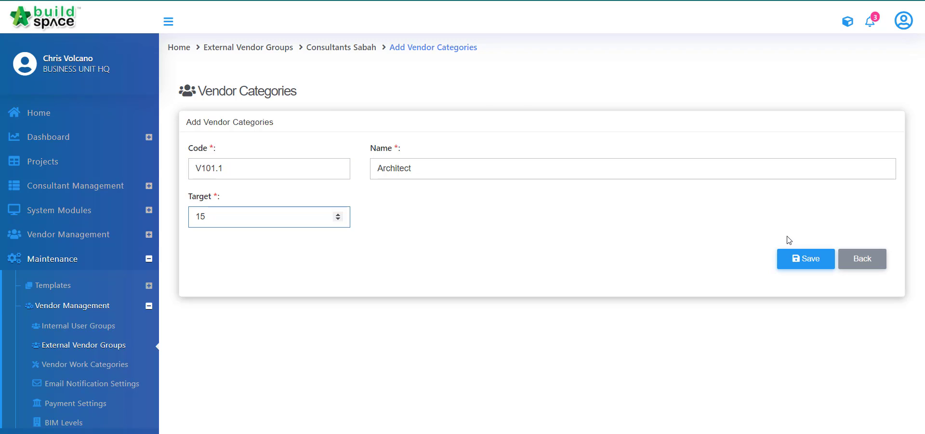
{"action": "left_click", "coordinate": [796, 261]}
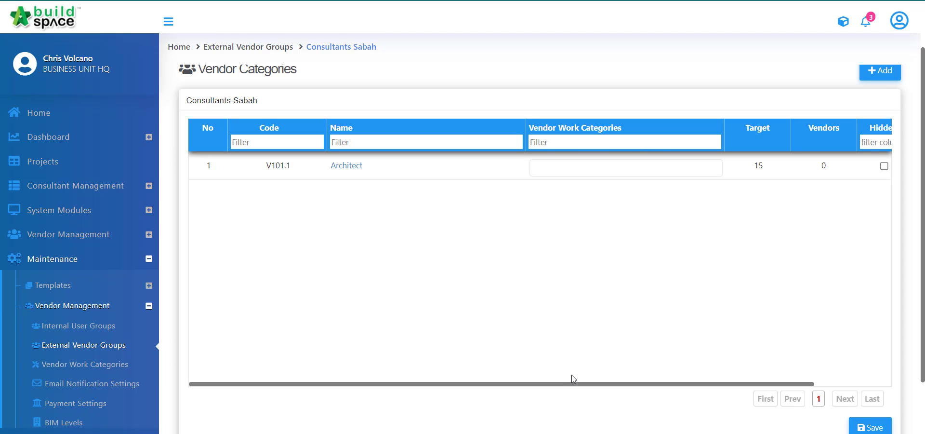
View the Architect category's vendor work categories and open their assignment list for updating.
{"action": "left_click_drag", "start_coordinate": [571, 383], "coordinate": [717, 348]}
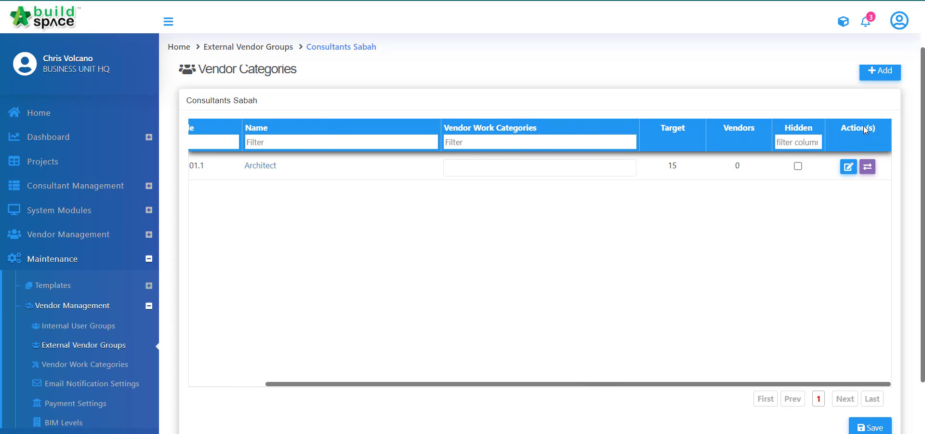
{"action": "left_click", "coordinate": [849, 170]}
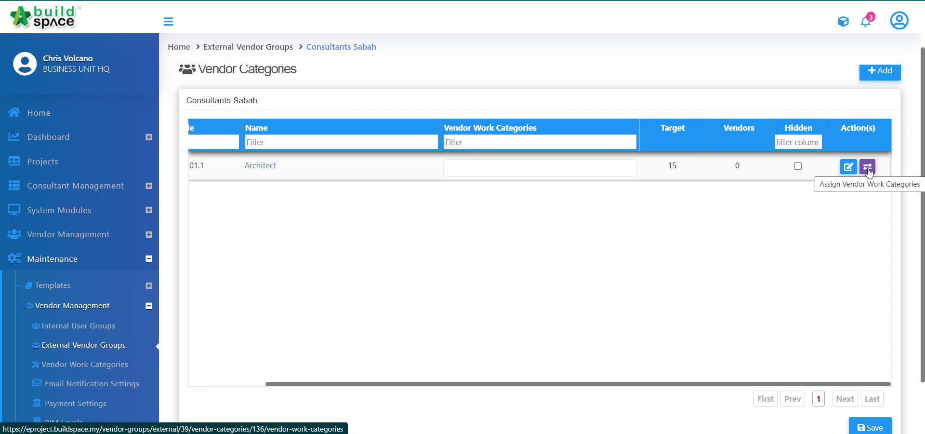
{"action": "left_click", "coordinate": [868, 171]}
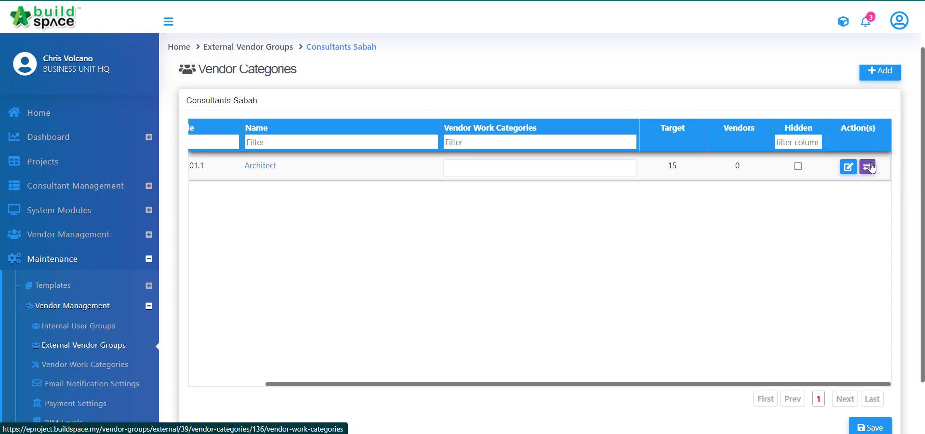
{"action": "left_click", "coordinate": [265, 169]}
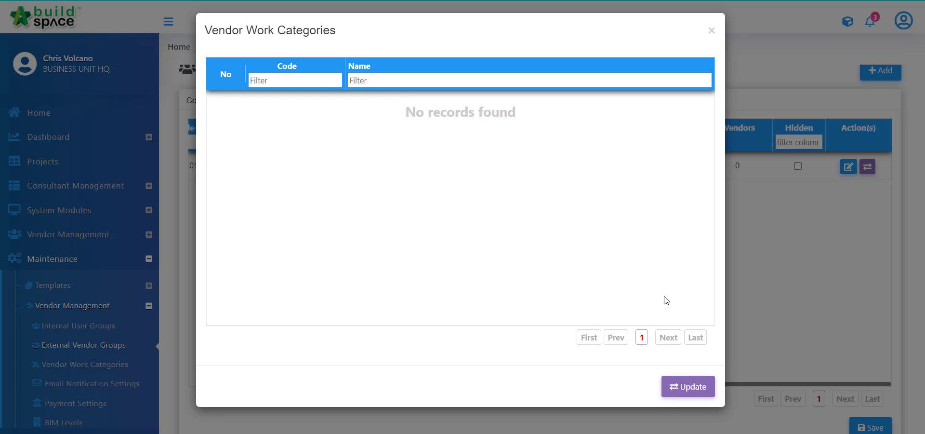
{"action": "left_click", "coordinate": [673, 386]}
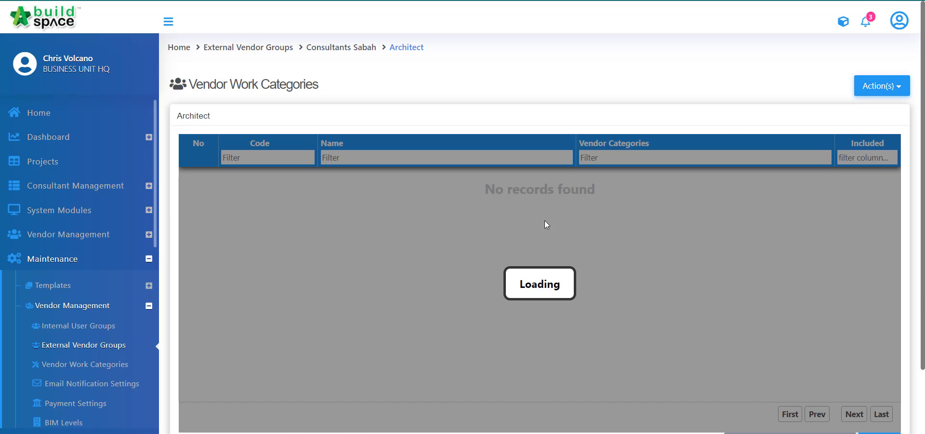
Look through the vendor work categories available for assignment to Architect.
{"action": "scroll", "coordinate": [562, 175], "scroll_direction": "down", "scroll_amount": 2}
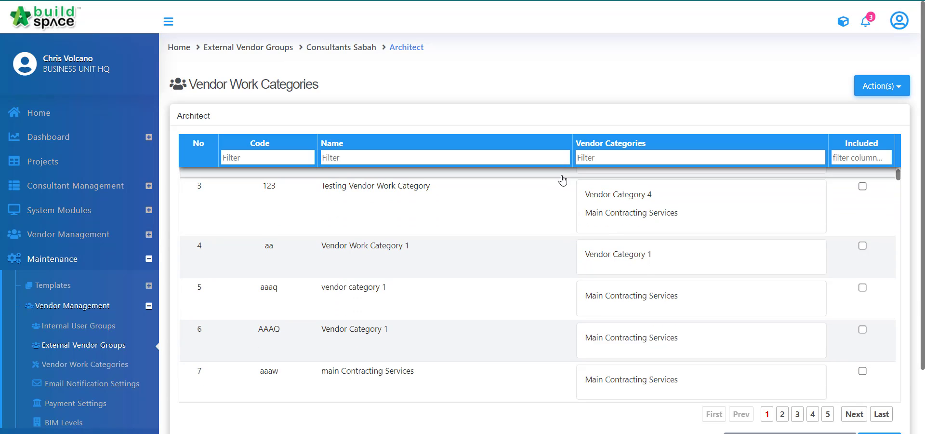
{"action": "scroll", "coordinate": [554, 268], "scroll_direction": "up", "scroll_amount": 2}
{"action": "scroll", "coordinate": [541, 218], "scroll_direction": "down", "scroll_amount": 5}
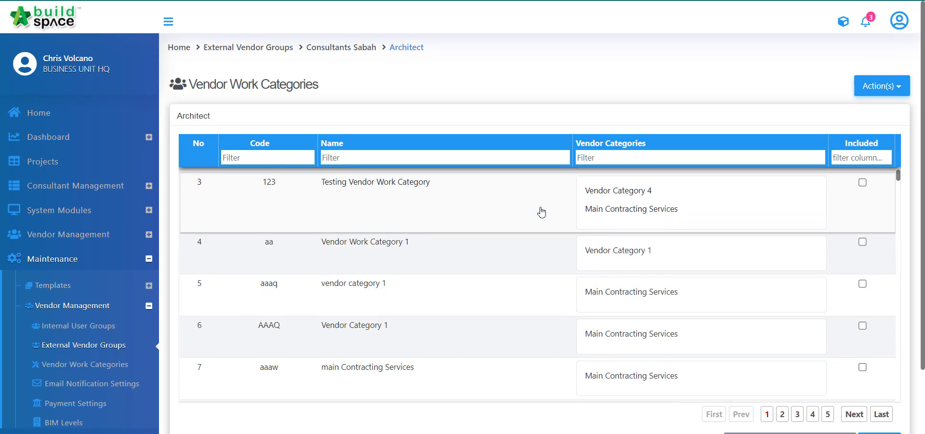
{"action": "scroll", "coordinate": [542, 211], "scroll_direction": "down", "scroll_amount": 3}
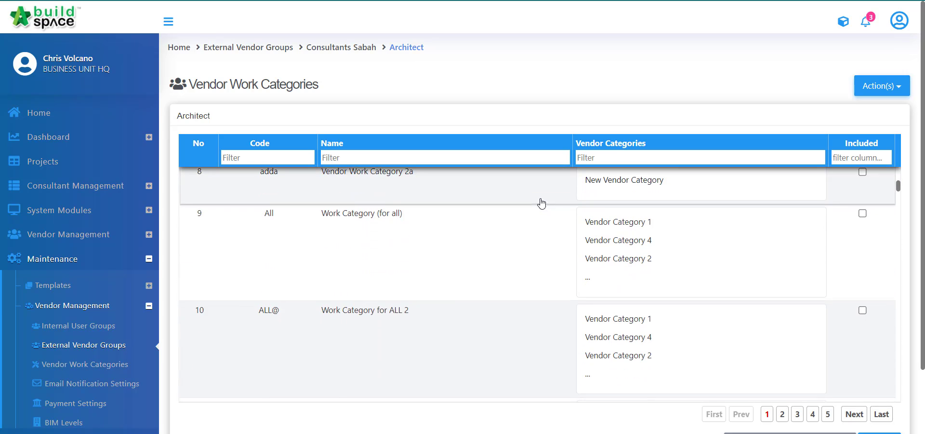
{"action": "scroll", "coordinate": [542, 204], "scroll_direction": "up", "scroll_amount": 3}
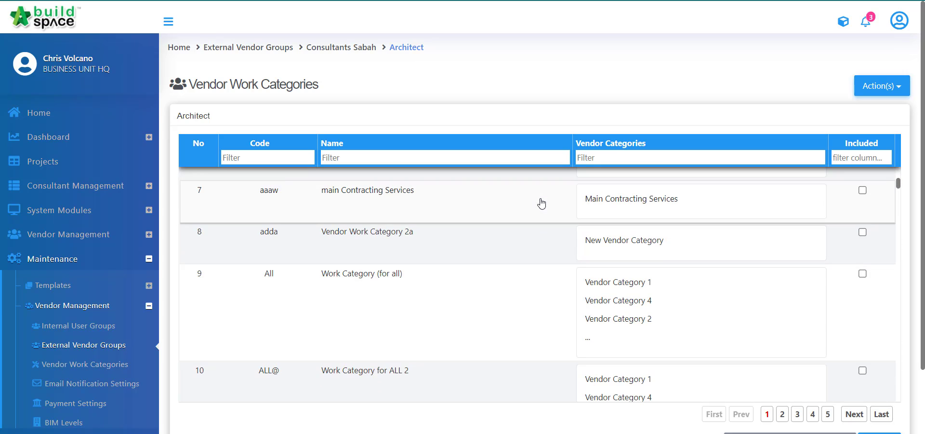
{"action": "scroll", "coordinate": [562, 292], "scroll_direction": "up", "scroll_amount": 5}
{"action": "scroll", "coordinate": [562, 292], "scroll_direction": "up", "scroll_amount": 1}
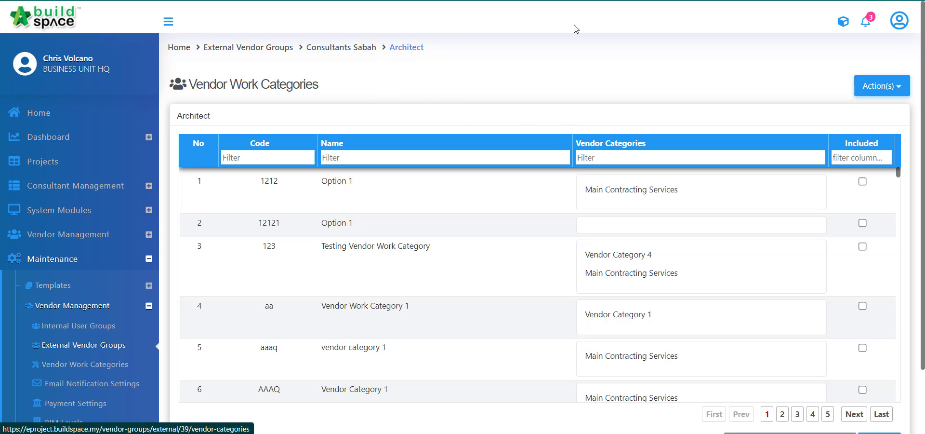
Start a new vendor work category for Architect with code VWC101.1.
{"action": "left_click", "coordinate": [882, 86]}
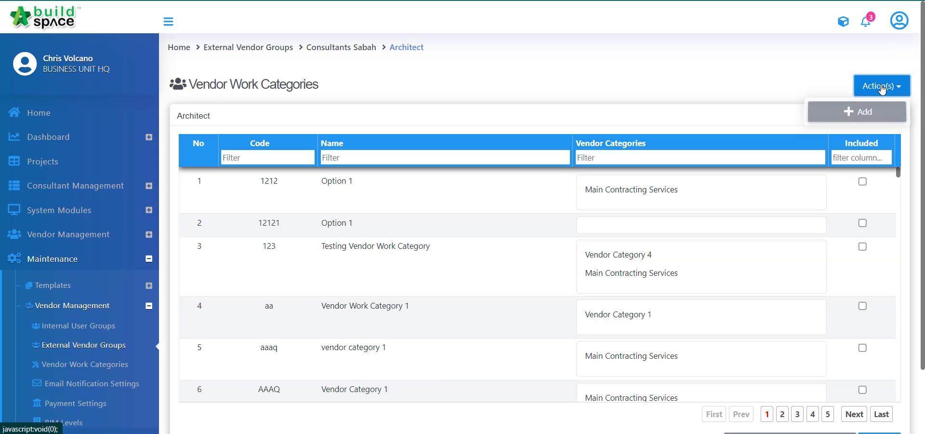
{"action": "left_click", "coordinate": [860, 113]}
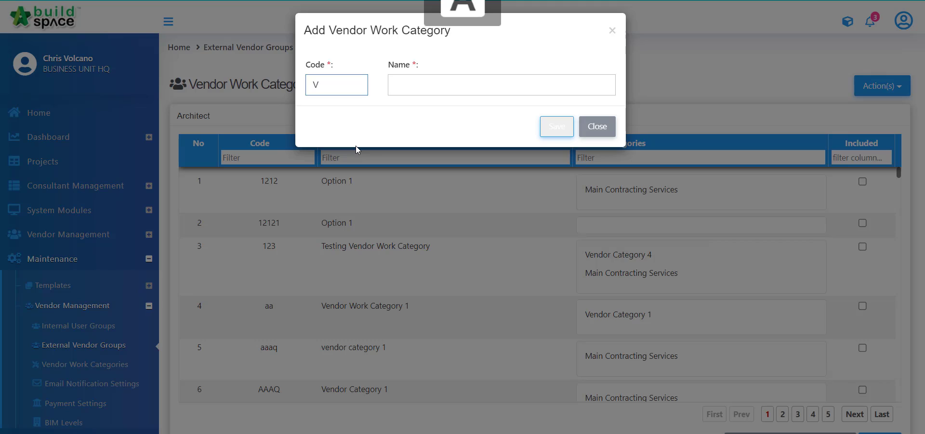
{"action": "type", "text": "WC1"}
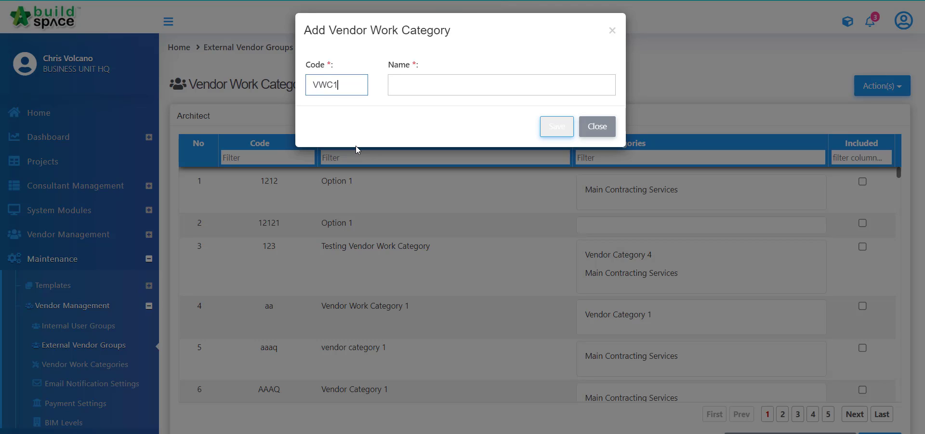
{"action": "type", "text": "01.1"}
{"action": "key", "text": "Tab"}
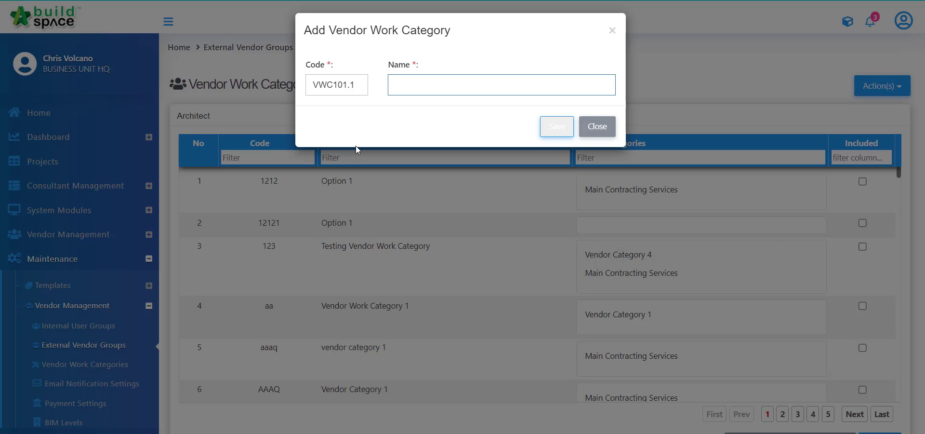
Name the new Architect work category Building Works and save it.
{"action": "type", "text": "L"}
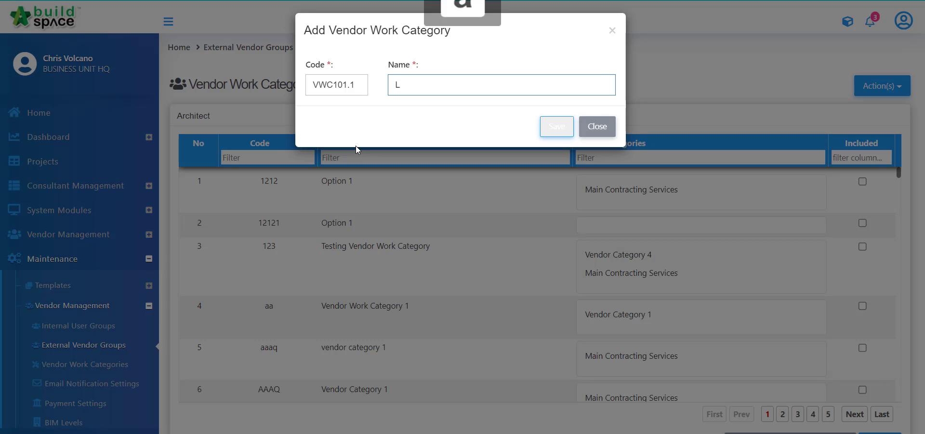
{"action": "key", "text": "BackSpace"}
{"action": "type", "text": "Mai"}
{"action": "key", "text": "BackSpace"}
{"action": "key", "text": "BackSpace"}
{"action": "key", "text": "BackSpace"}
{"action": "type", "text": "bUN"}
{"action": "key", "text": "BackSpace"}
{"action": "key", "text": "BackSpace"}
{"action": "key", "text": "BackSpace"}
{"action": "type", "text": "Building Ao"}
{"action": "key", "text": "BackSpace"}
{"action": "key", "text": "BackSpace"}
{"action": "type", "text": "Works"}
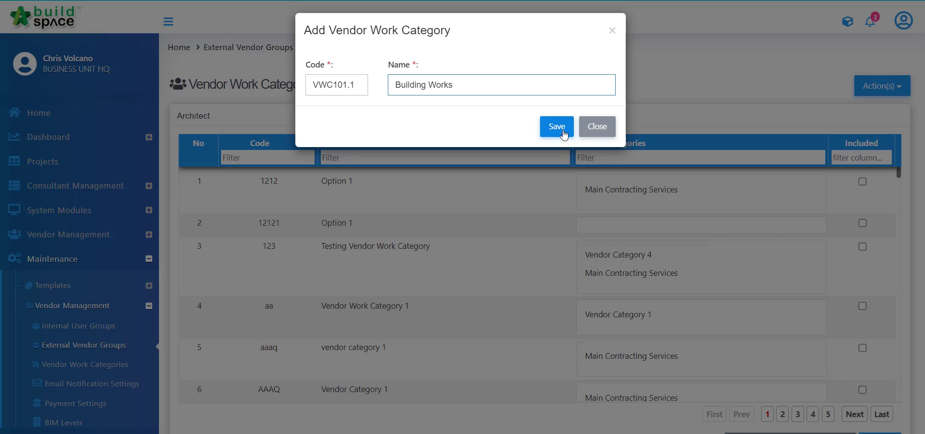
{"action": "left_click", "coordinate": [559, 127]}
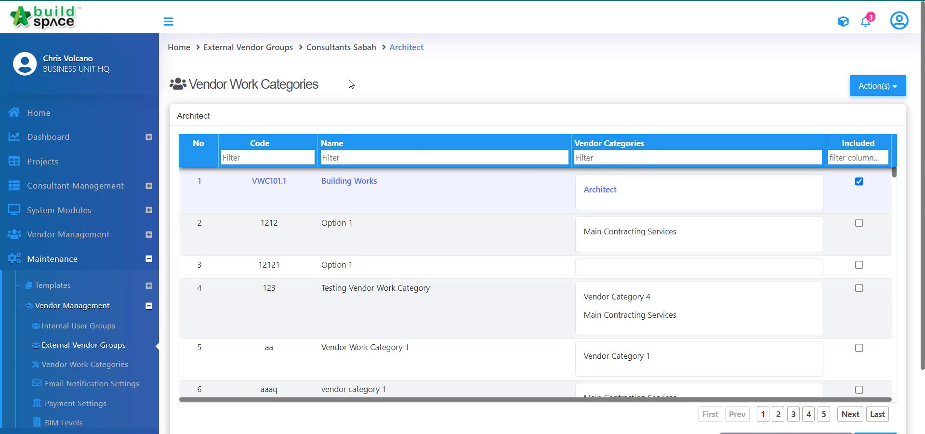
Return to the Consultants Sabah group and add a vendor category with code V101.2, name Quantity Surveyor and target 15.
{"action": "left_click", "coordinate": [333, 48]}
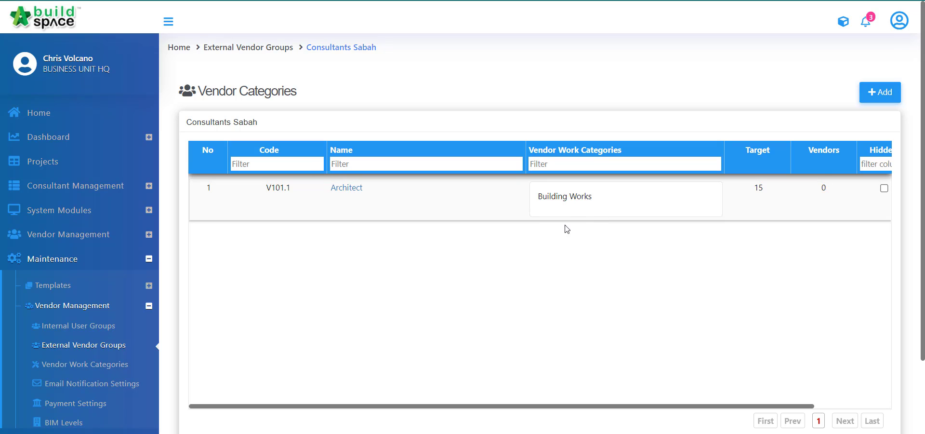
{"action": "left_click", "coordinate": [889, 97]}
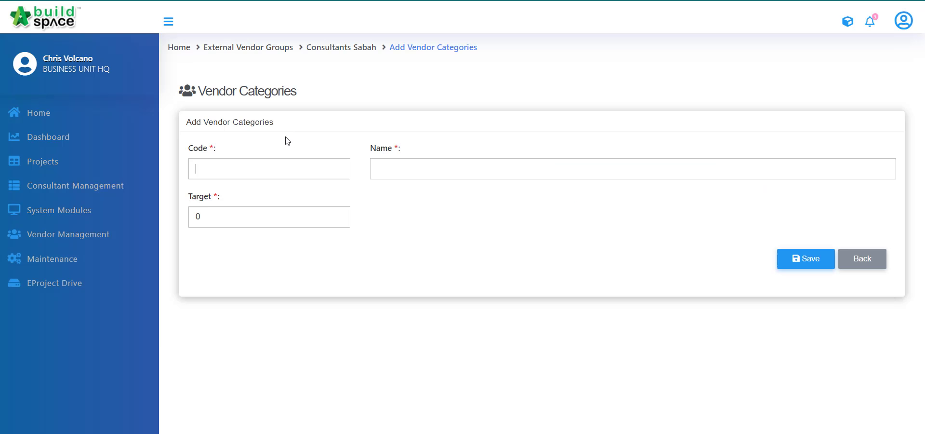
{"action": "type", "text": "V101.2"}
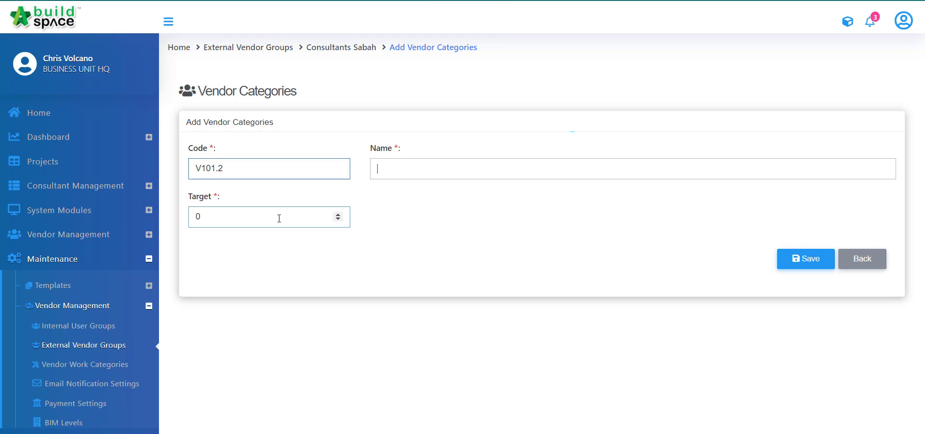
{"action": "key", "text": "Tab"}
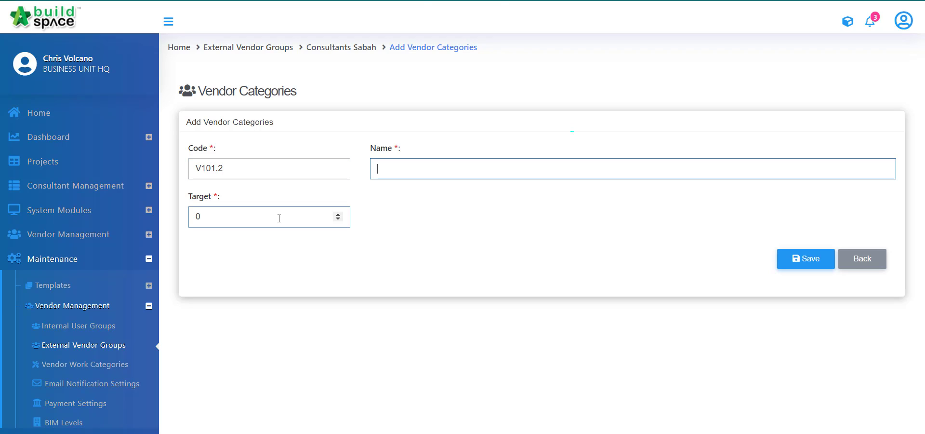
{"action": "type", "text": "Quantity Surveyor"}
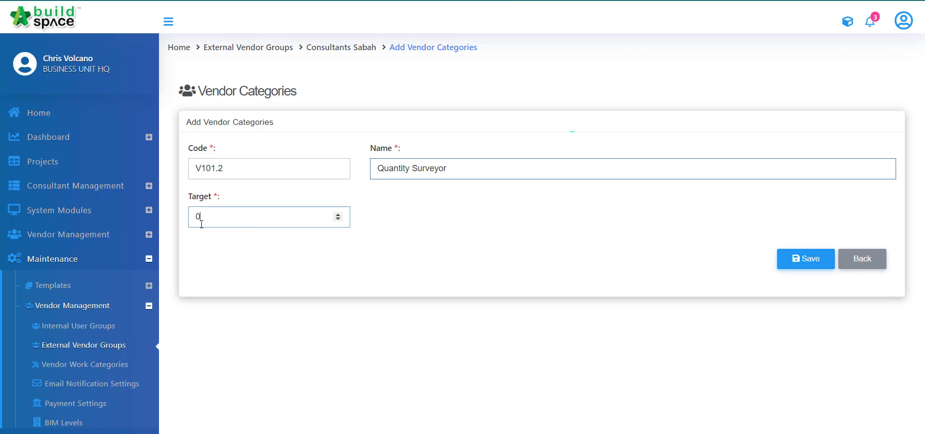
{"action": "key", "text": "Tab"}
{"action": "type", "text": "15"}
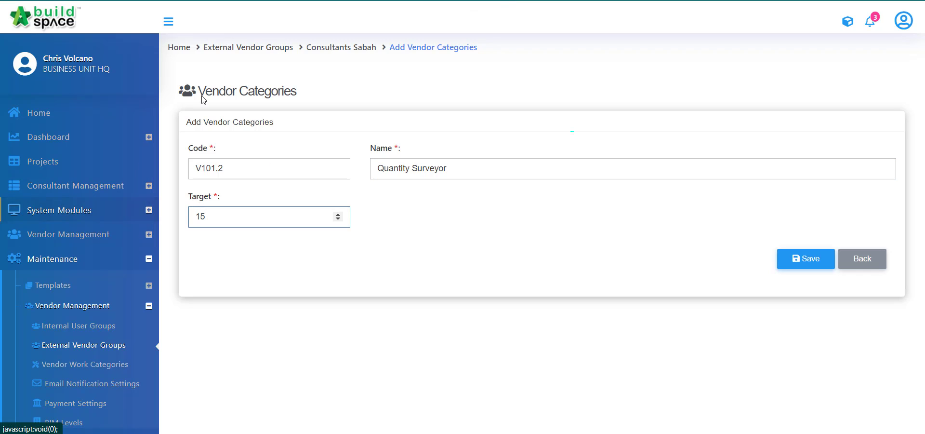
{"action": "left_click", "coordinate": [808, 266]}
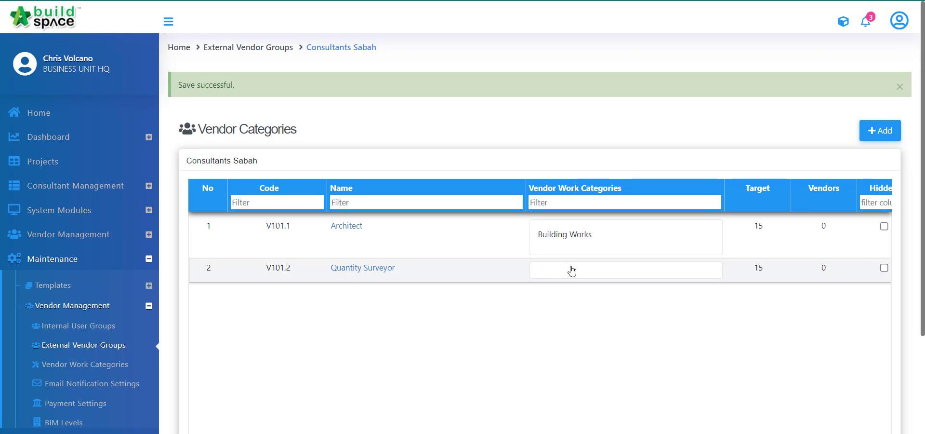
Open Quantity Surveyor's vendor work category assignments for updating and start a new work category with code VWC101.2.
{"action": "left_click", "coordinate": [389, 274]}
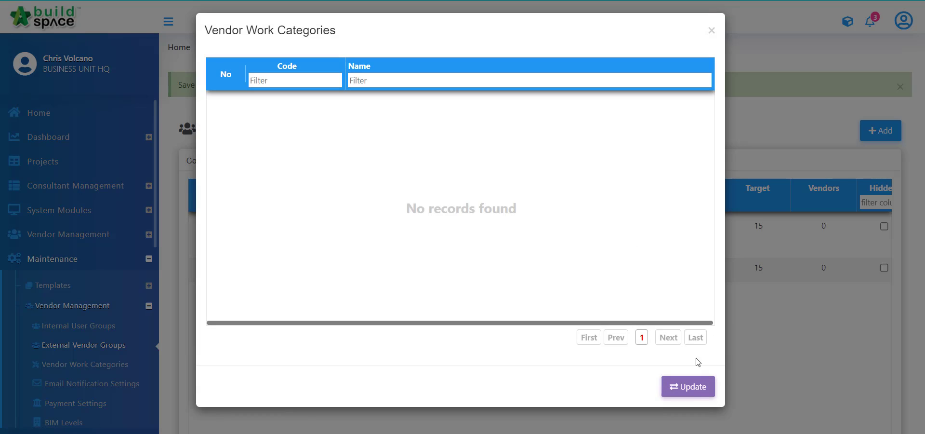
{"action": "left_click", "coordinate": [690, 392]}
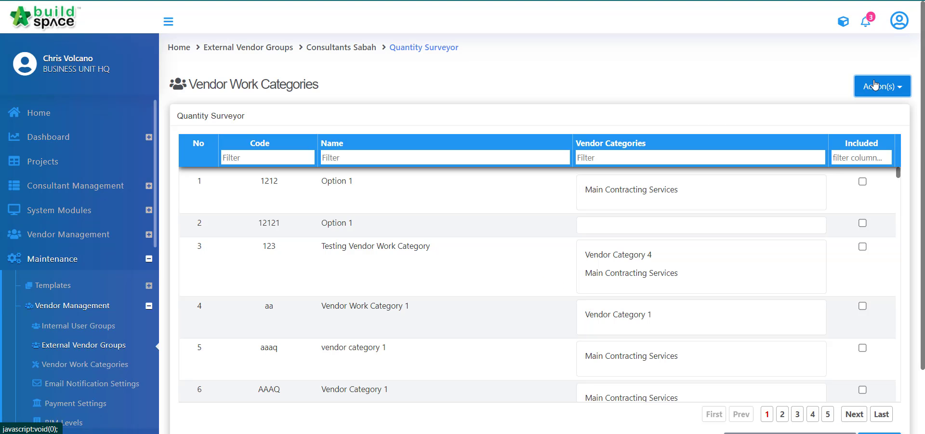
{"action": "left_click", "coordinate": [876, 87]}
{"action": "left_click", "coordinate": [856, 112]}
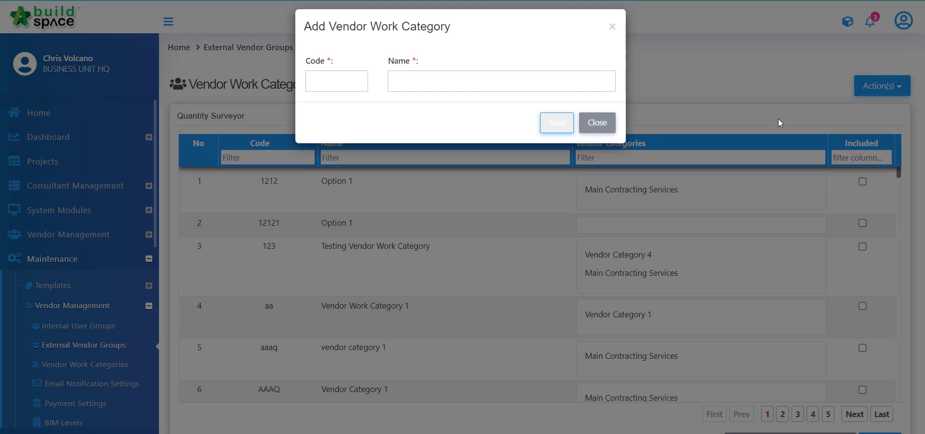
{"action": "left_click", "coordinate": [347, 81]}
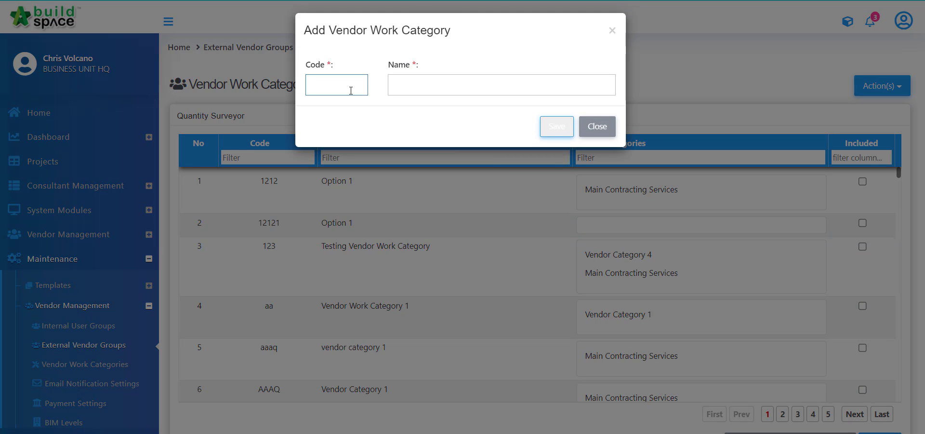
{"action": "type", "text": "VWC1012"}
{"action": "key", "text": "Tab"}
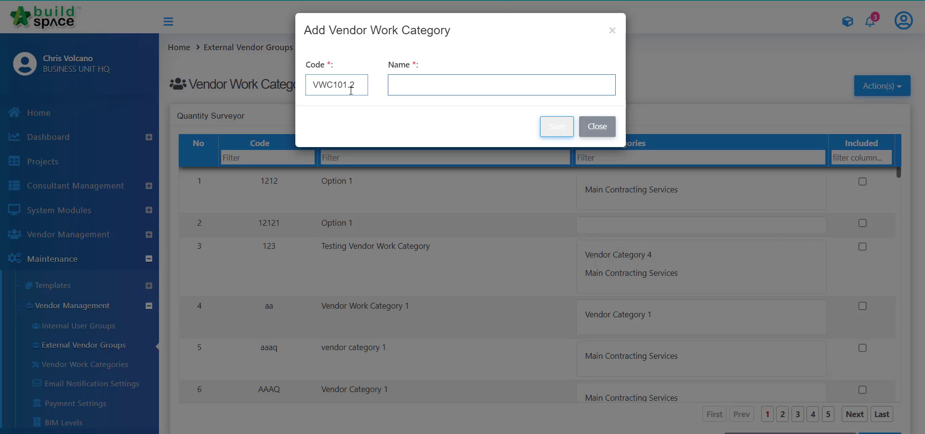
Name the new Quantity Surveyor work category Building Works, save it, and review the Consultants Sabah vendor categories list.
{"action": "type", "text": "M"}
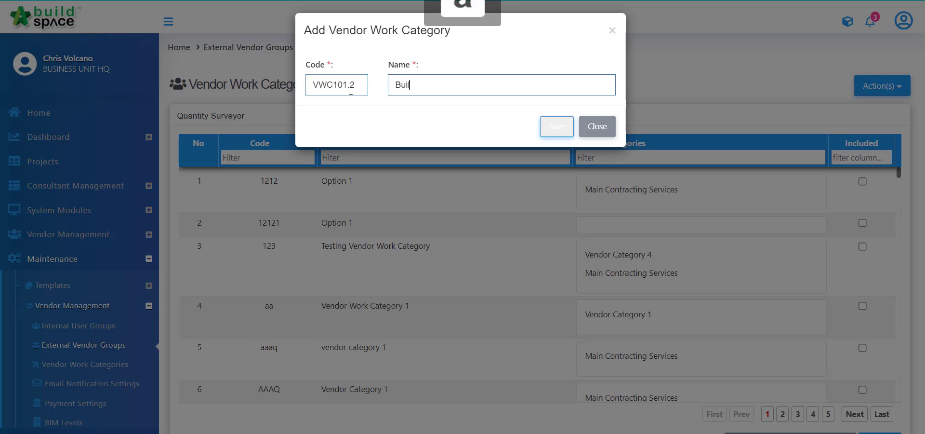
{"action": "type", "text": "uilding Works"}
{"action": "left_click", "coordinate": [554, 126]}
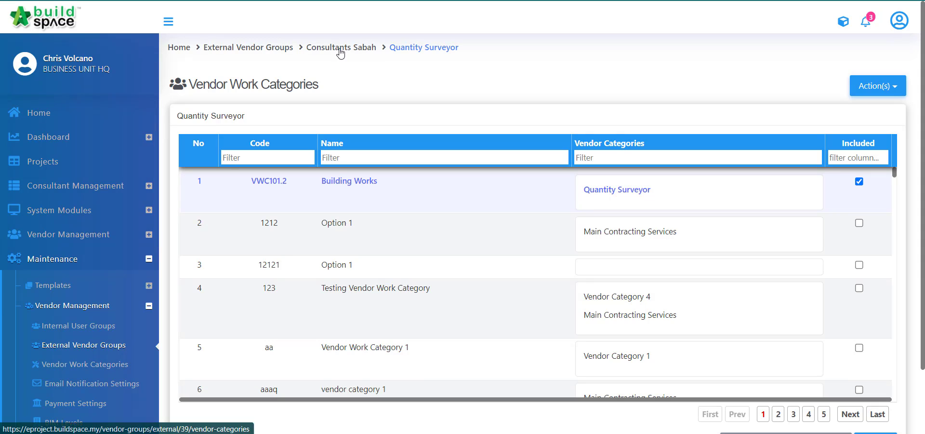
{"action": "left_click", "coordinate": [343, 46]}
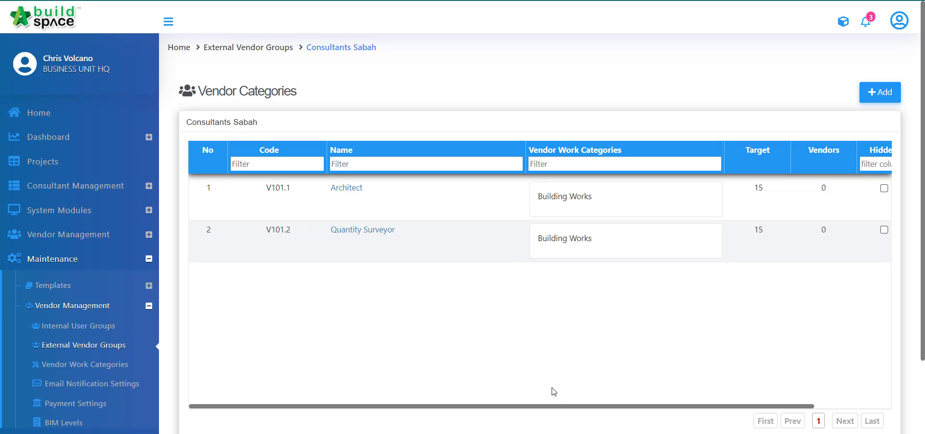
{"action": "left_click_drag", "start_coordinate": [559, 407], "coordinate": [651, 406]}
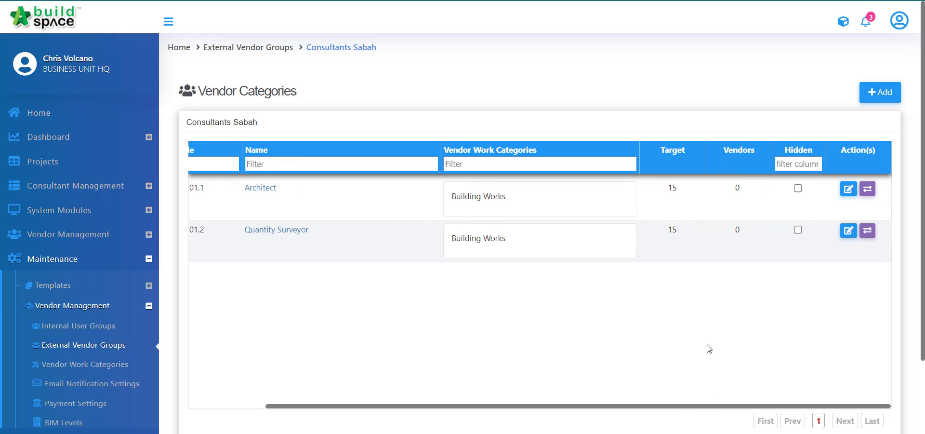